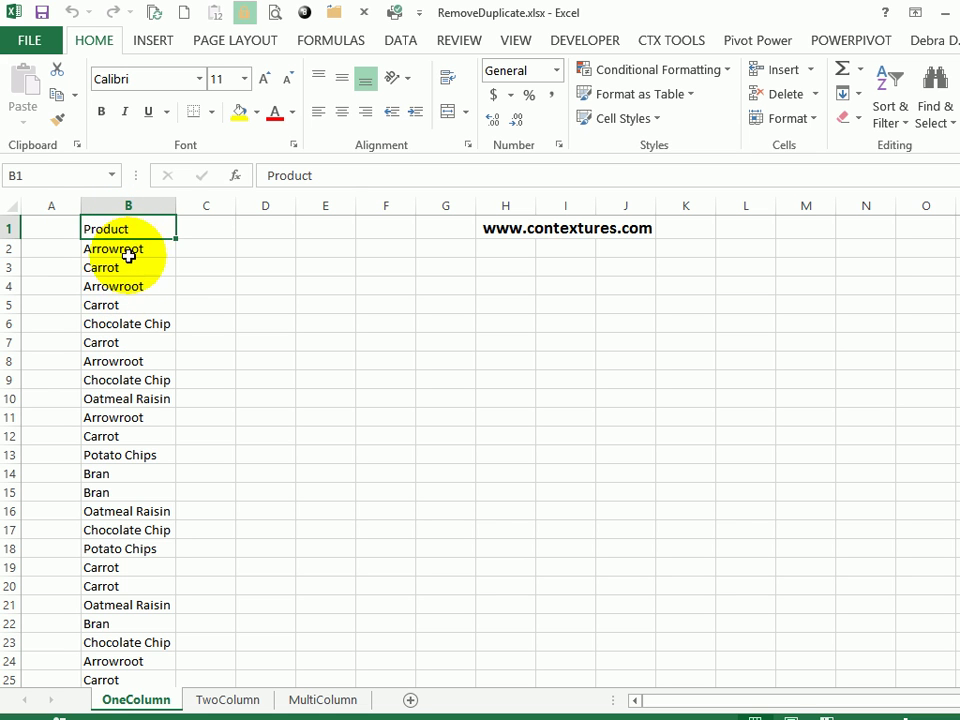
- Check the extent of the Product list in column B and copy the whole column into column D
double_click(139, 239)
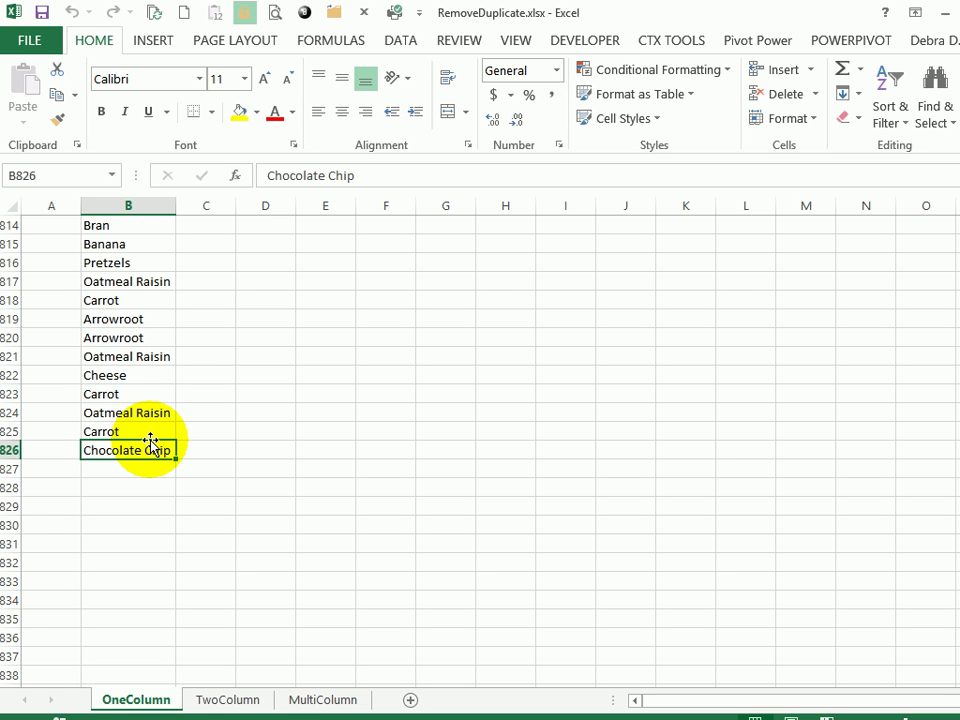
key("ctrl+Up")
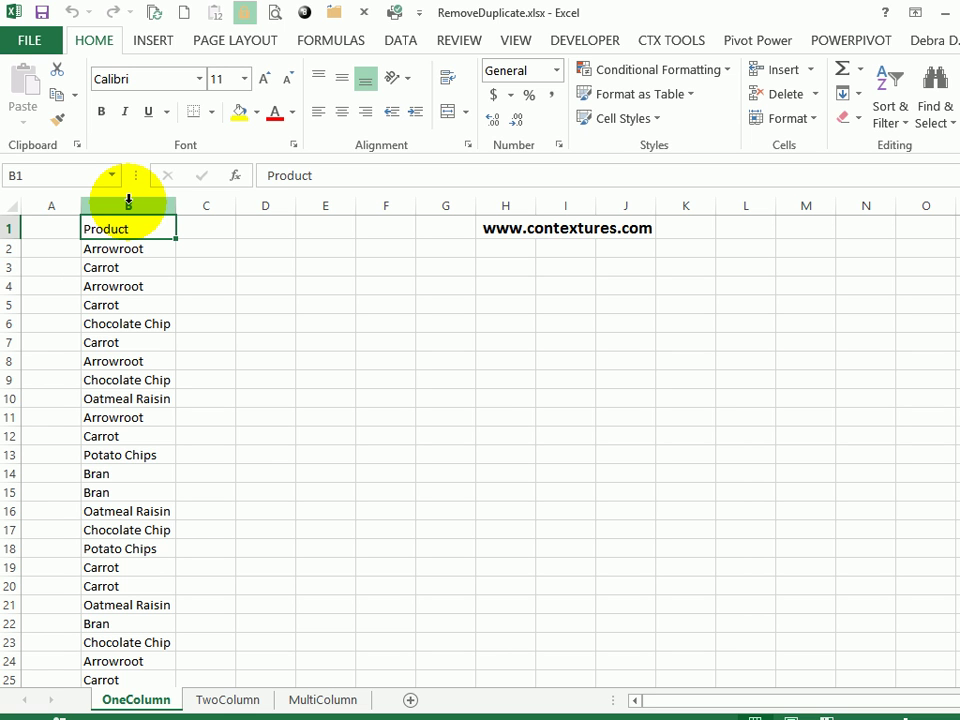
left_click(128, 200)
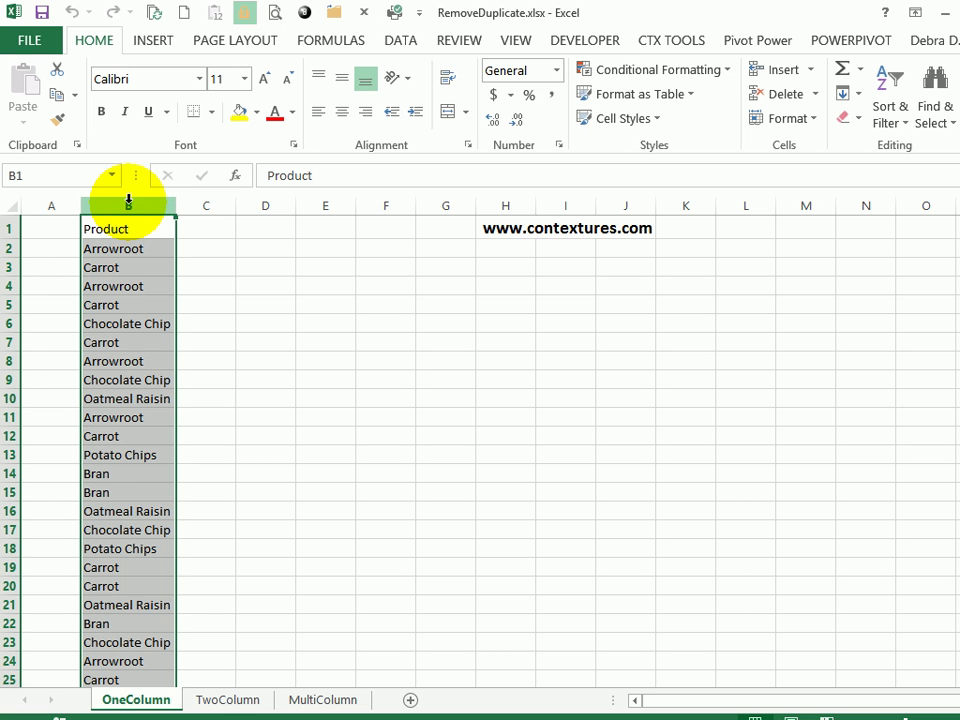
left_click(66, 95)
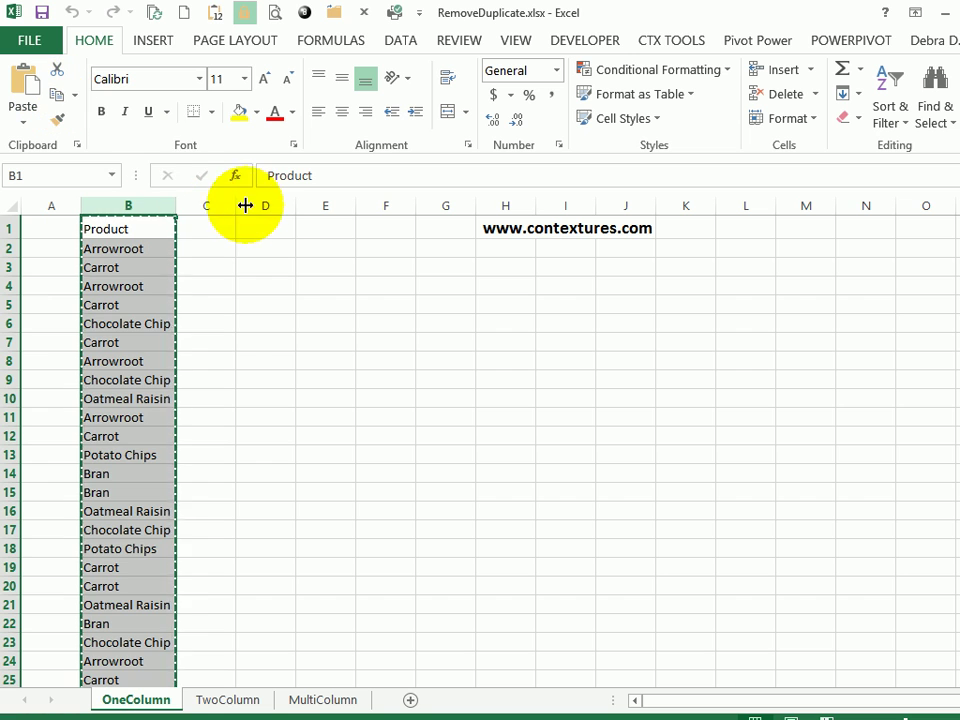
left_click(268, 228)
left_click(24, 85)
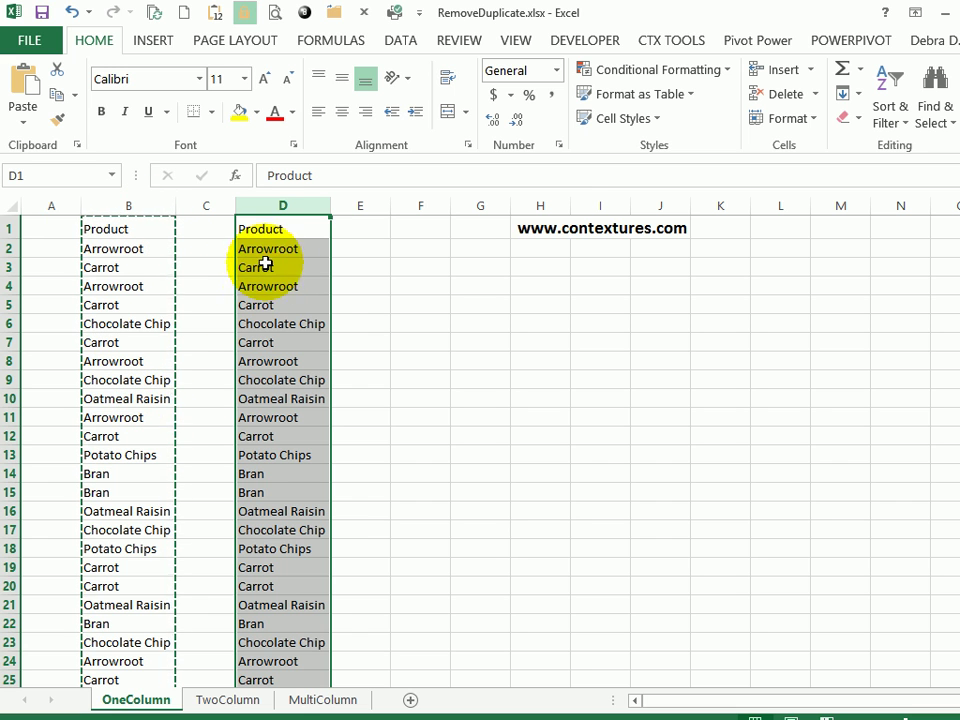
- Remove the duplicate values from the Product list in column D, with the headers option off
left_click(289, 231)
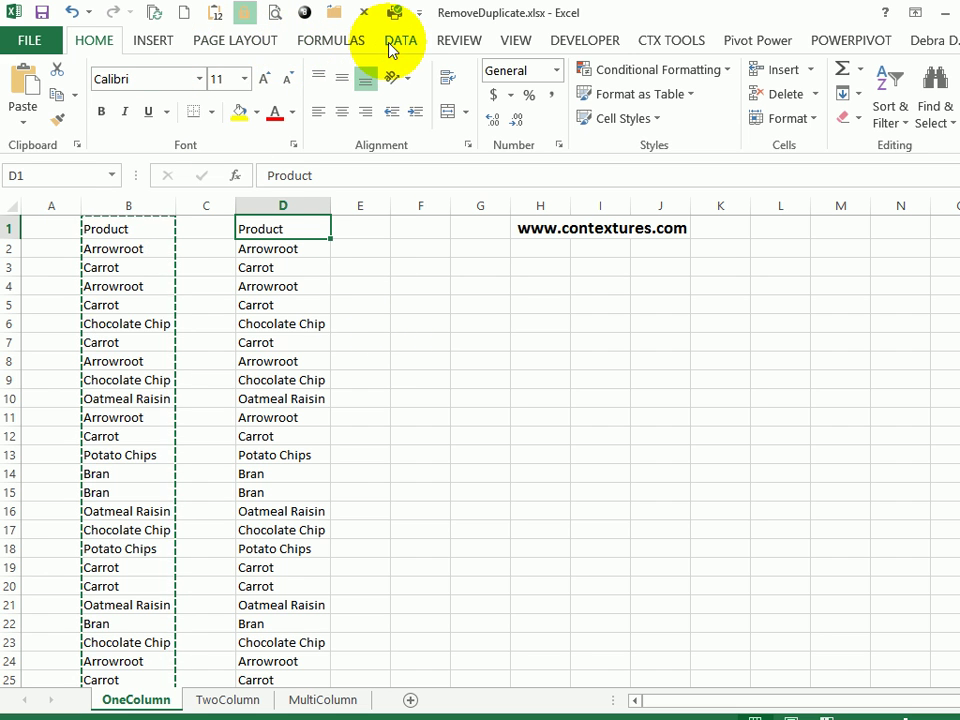
left_click(400, 45)
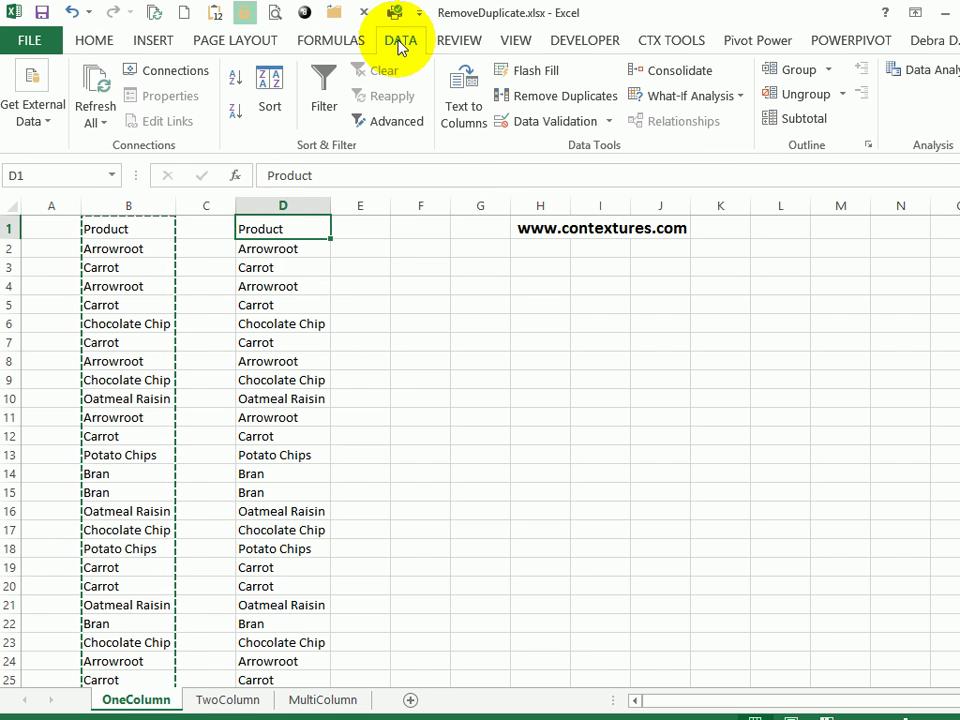
left_click(527, 97)
left_click_drag(605, 303, 503, 234)
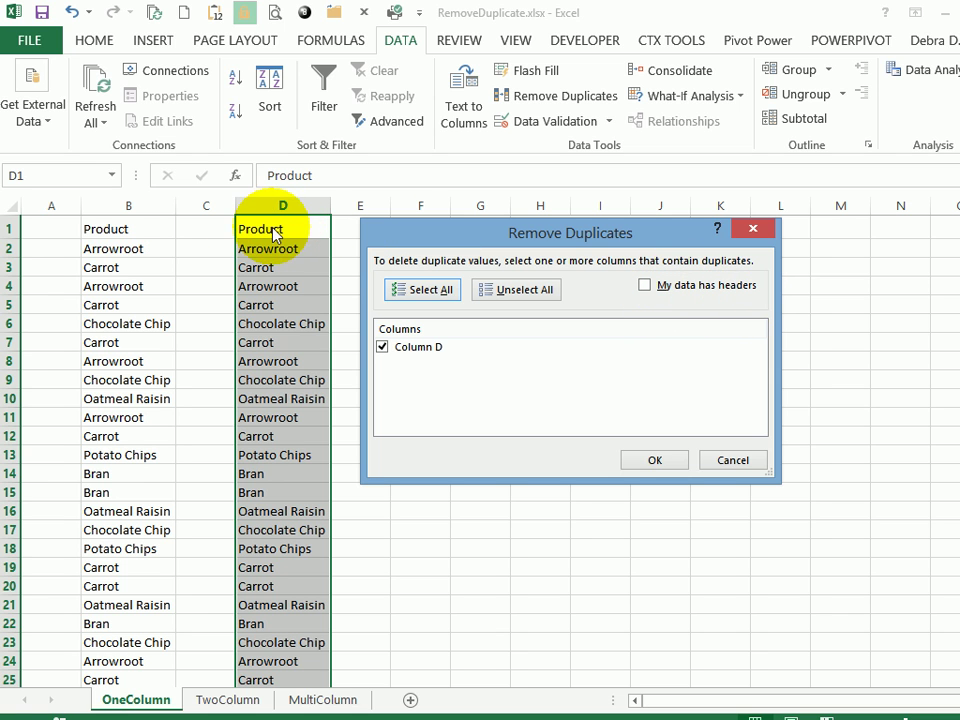
left_click(643, 288)
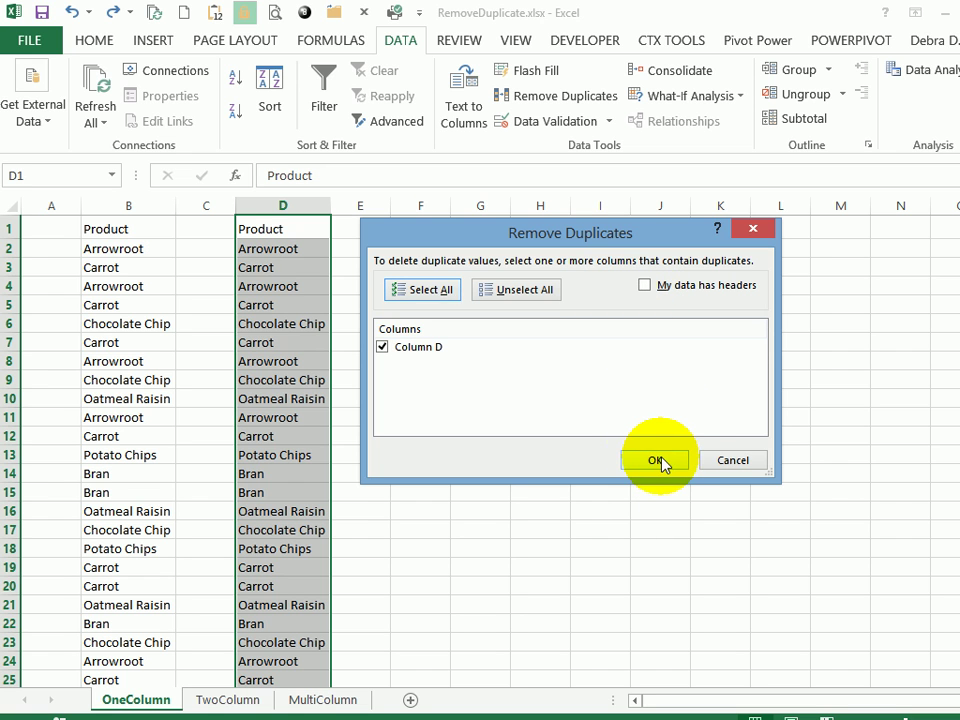
left_click(660, 461)
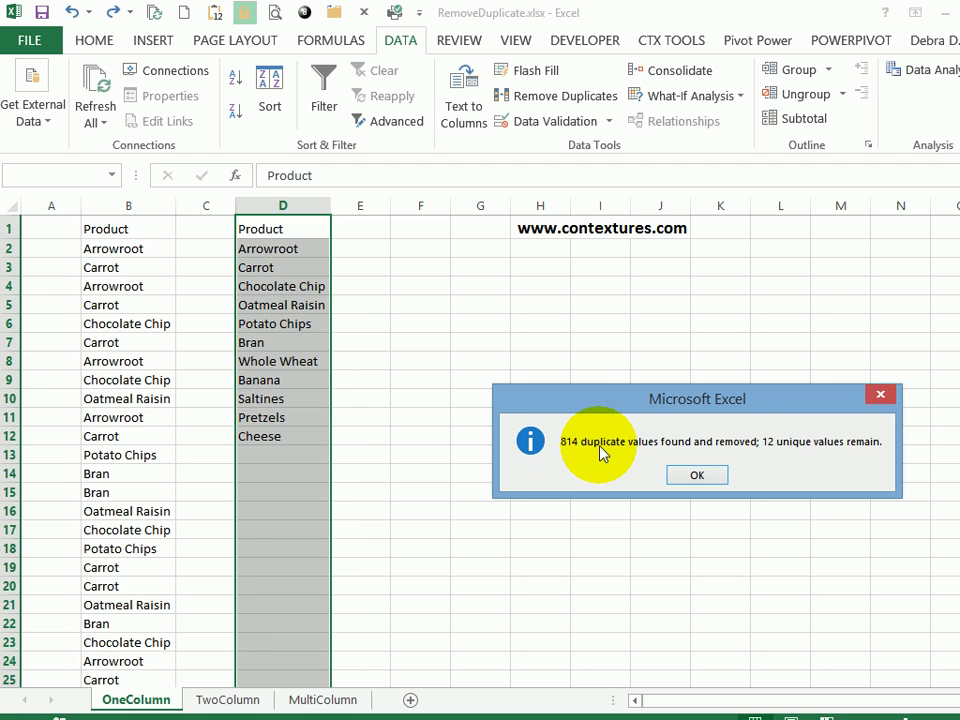
left_click(707, 480)
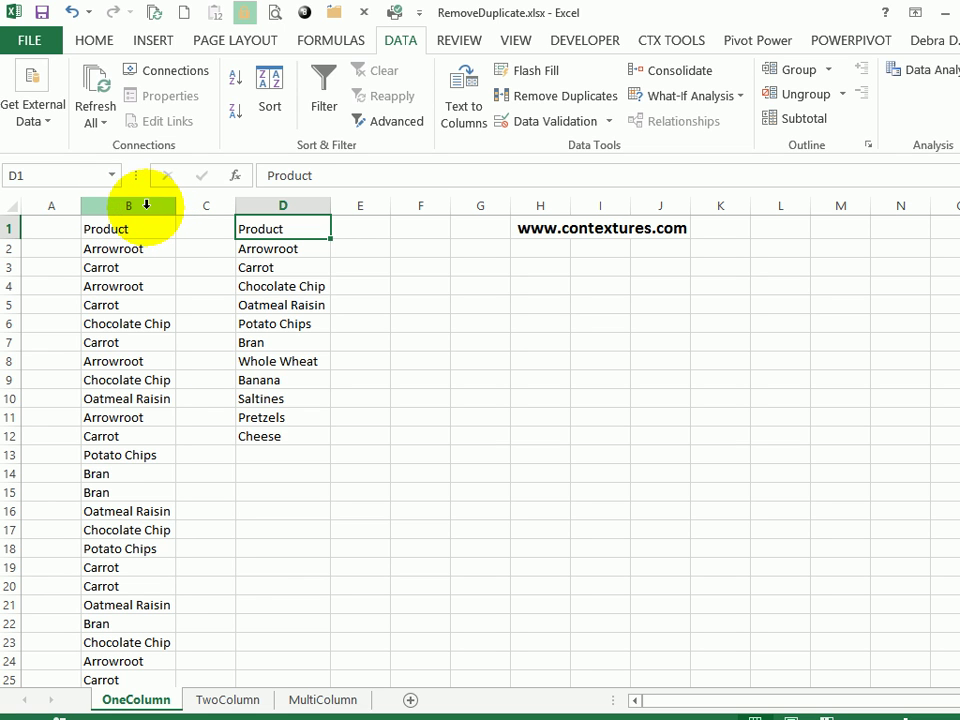
- On the TwoColumn sheet, try removing duplicate rows by Product only, with UnitPrice excluded, and undo the removal
left_click(237, 704)
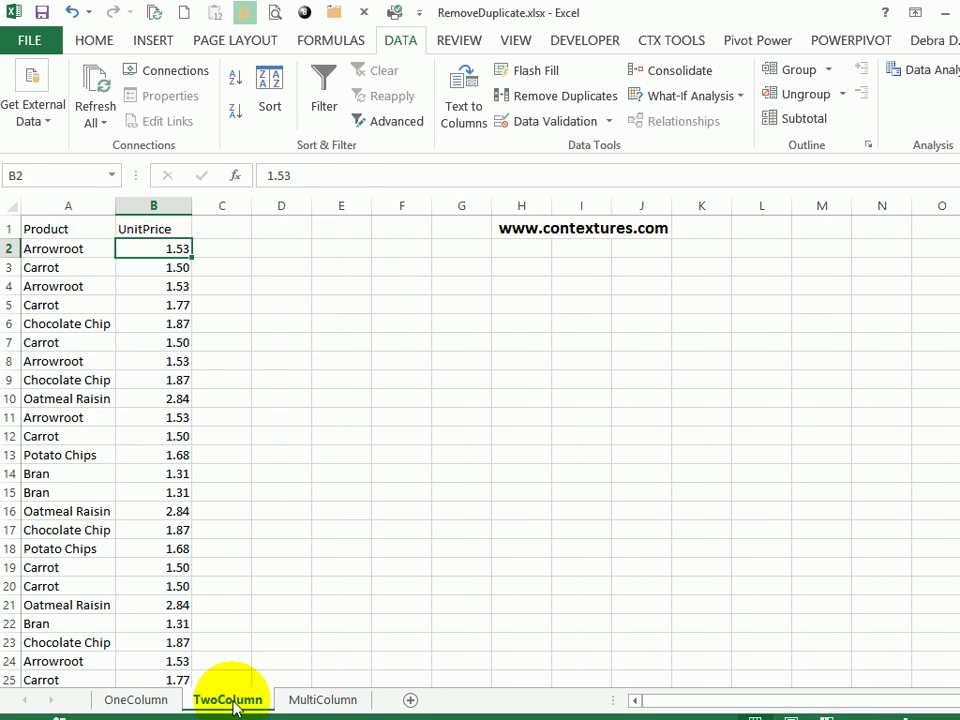
left_click(81, 227)
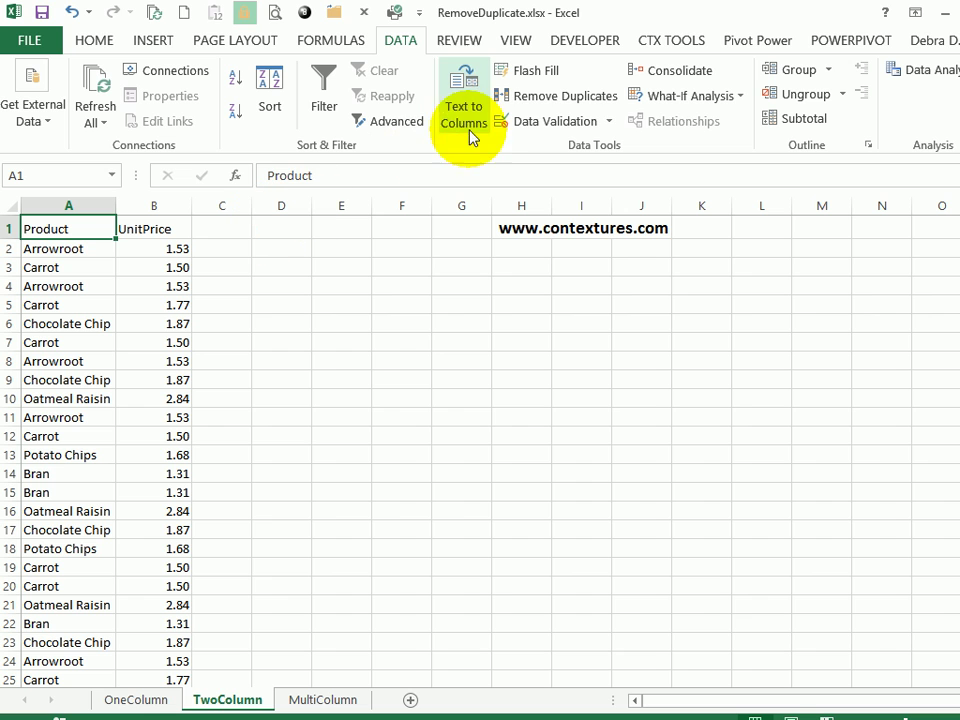
left_click(533, 98)
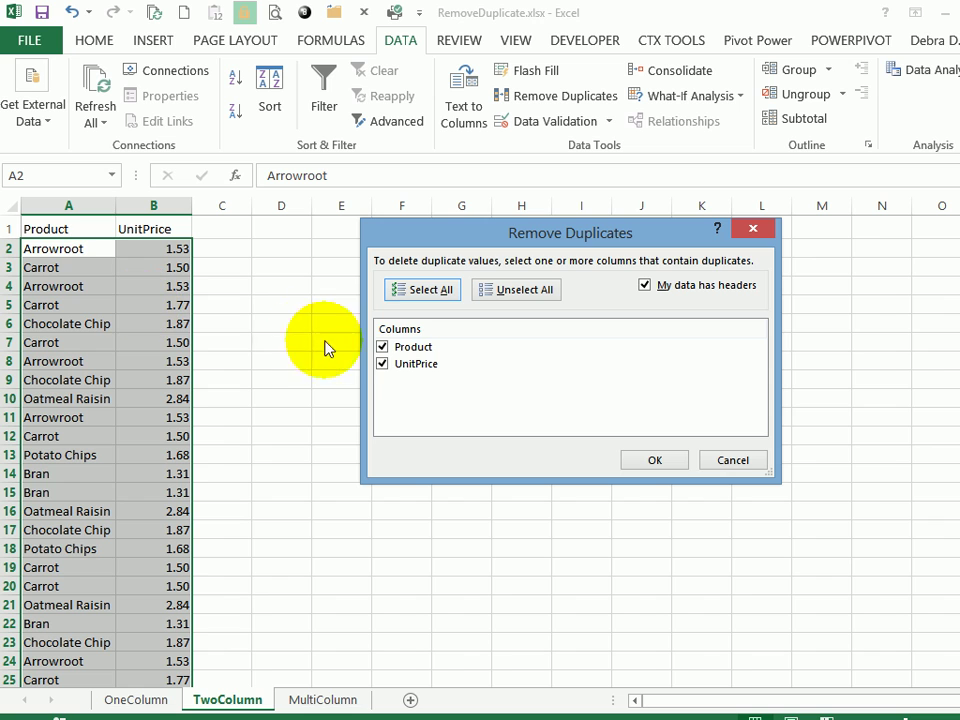
left_click(382, 364)
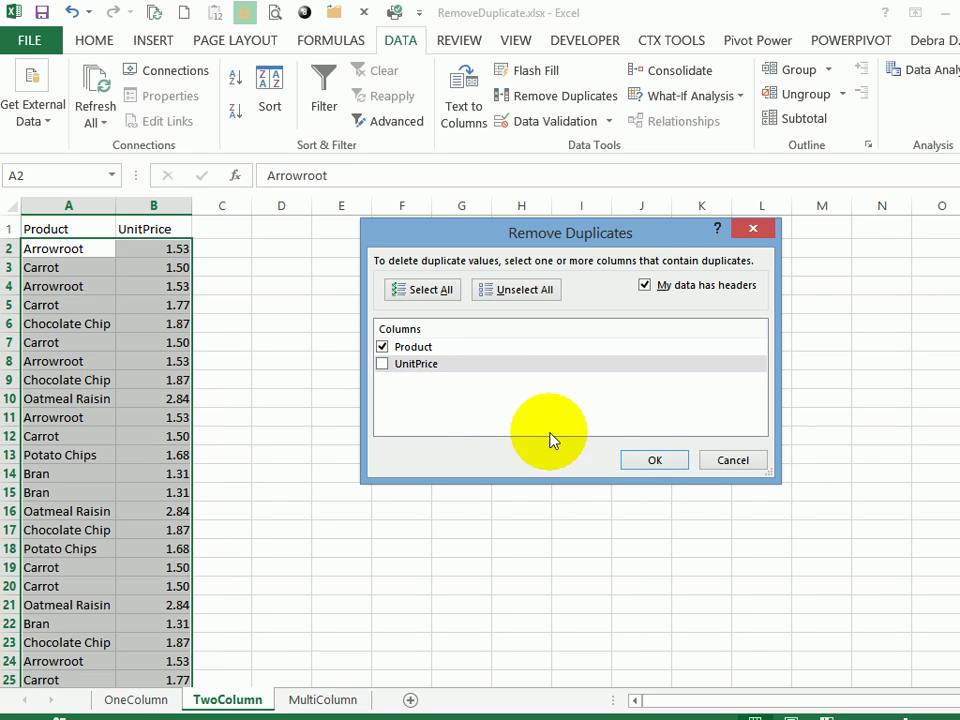
left_click(648, 462)
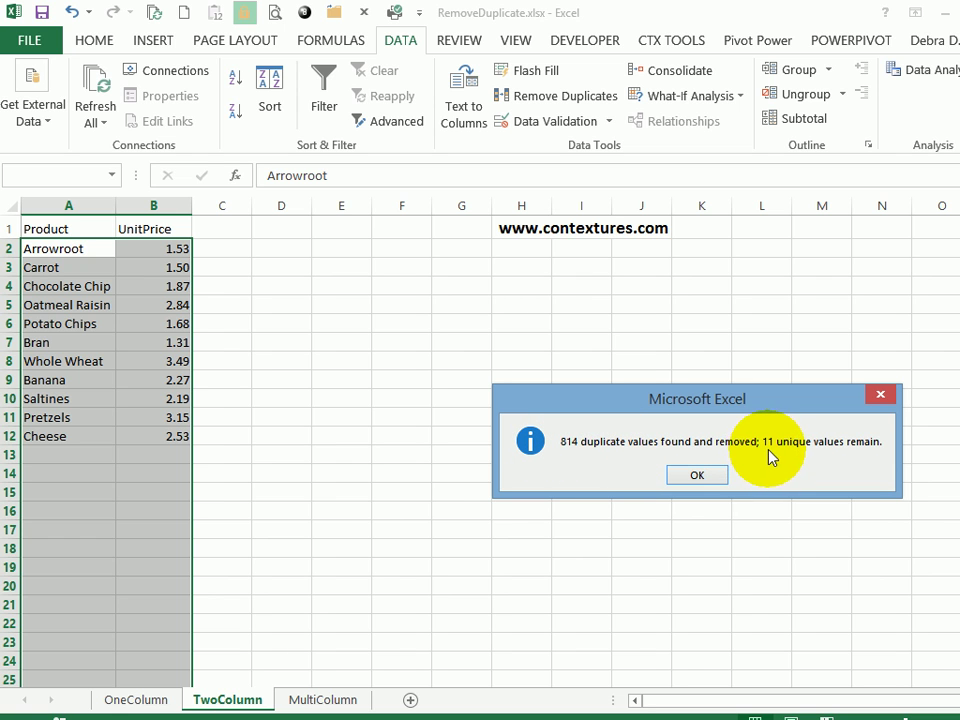
left_click(698, 477)
key("ctrl+Home")
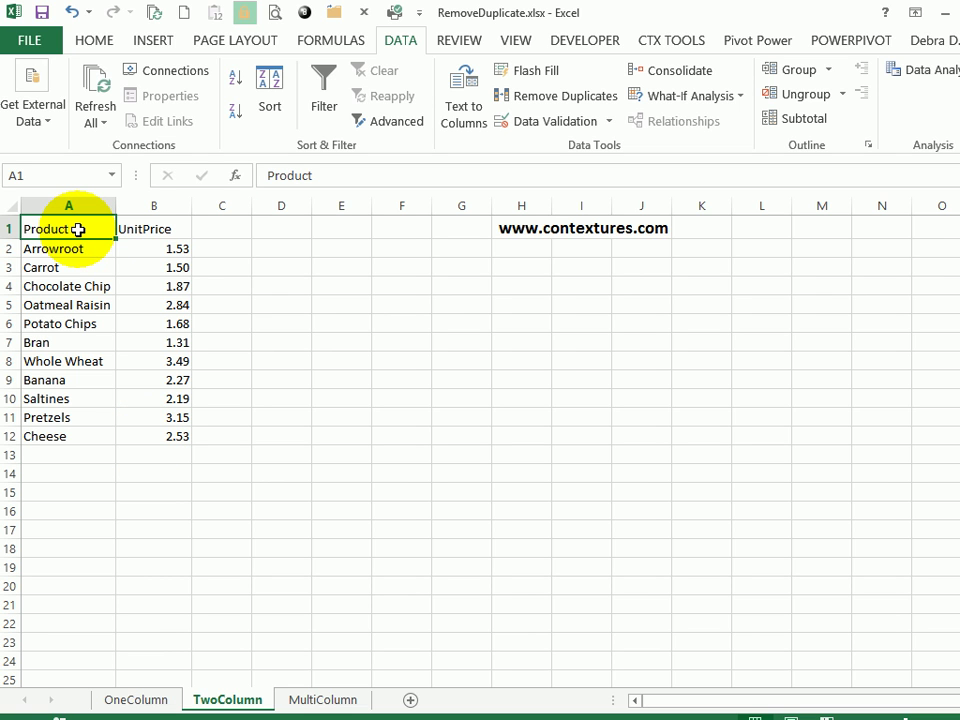
left_click(70, 15)
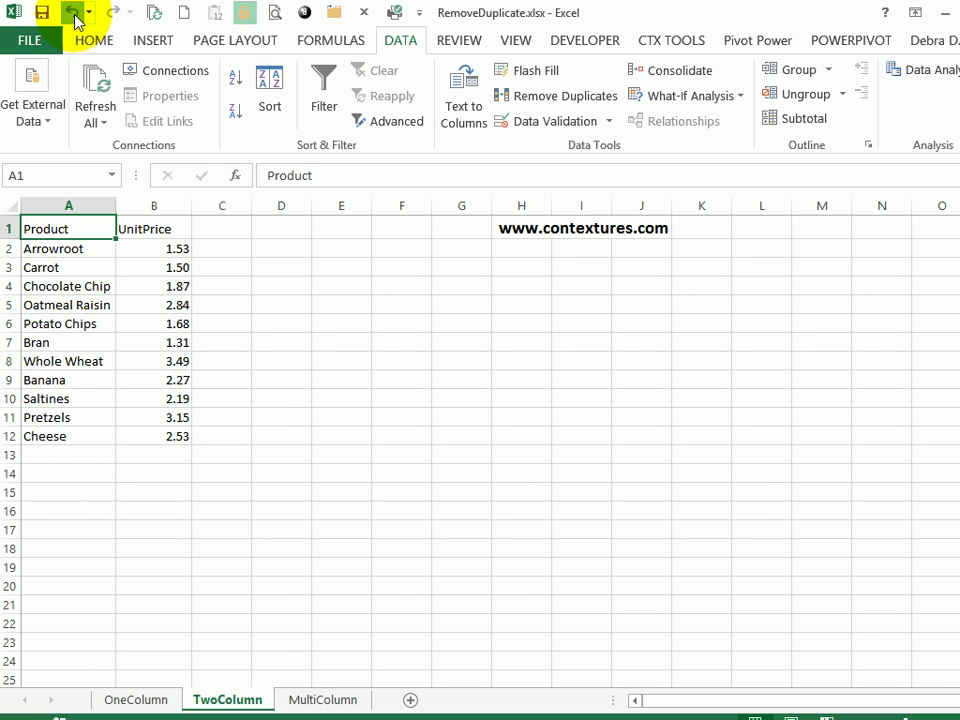
- Sort the table on the MultiColumn sheet by OrderDate from newest to oldest
left_click(315, 699)
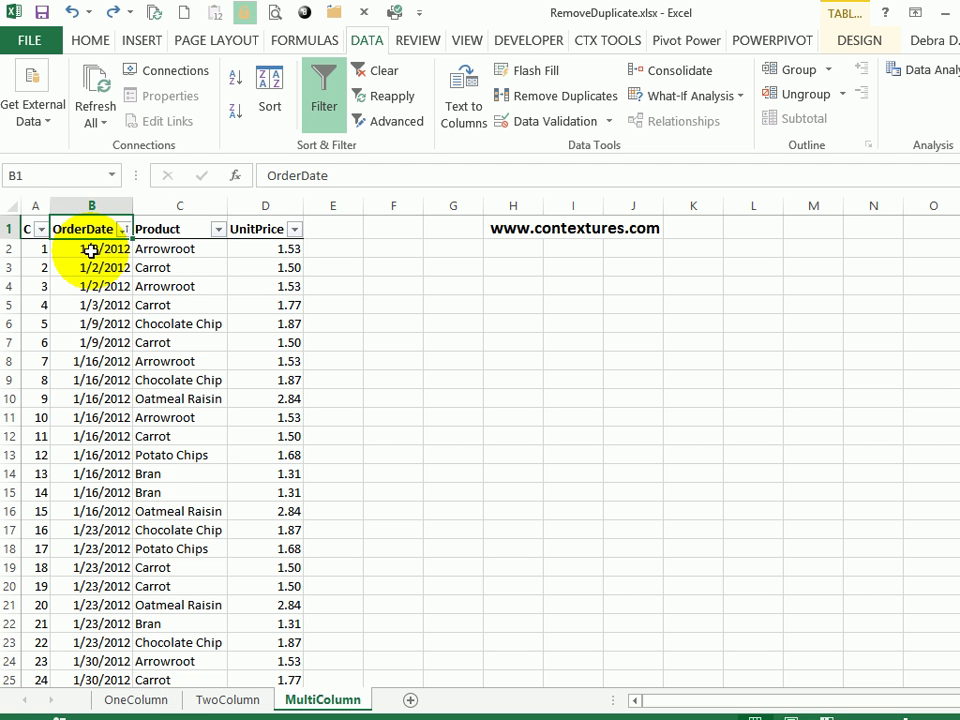
left_click(91, 250)
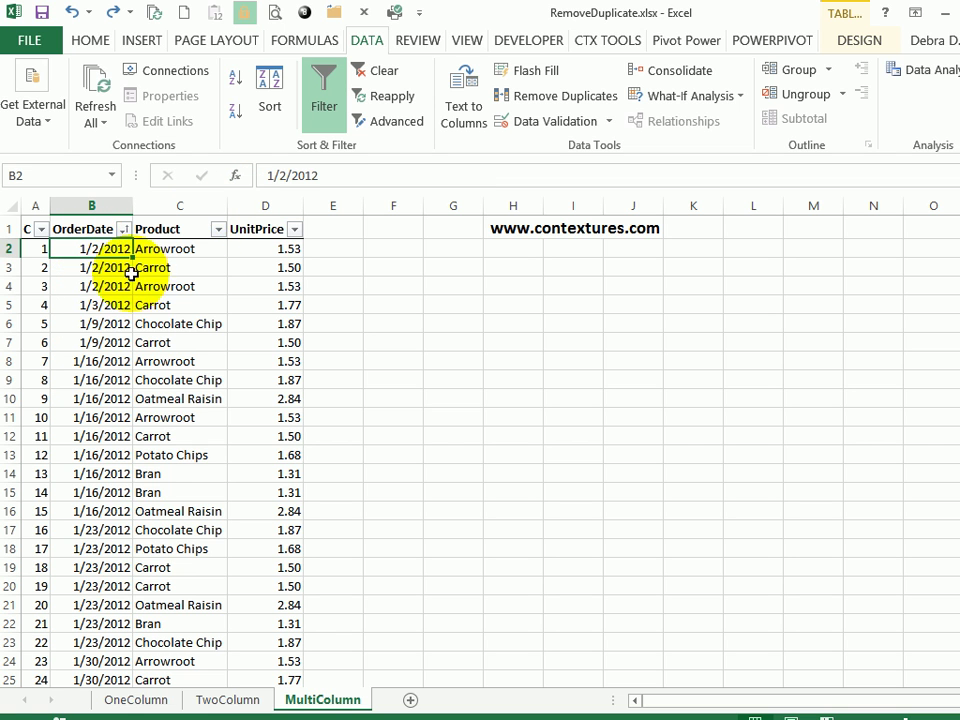
left_click(234, 108)
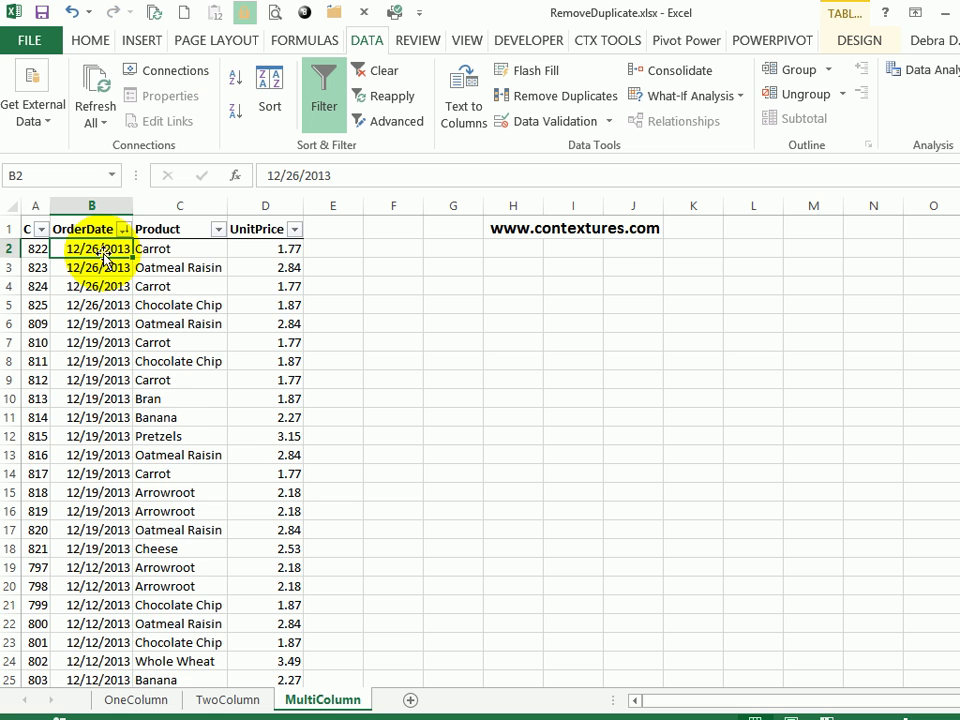
- Set the UnitPrice of the Carrot order in cell D4 to 1.50
left_click(265, 249)
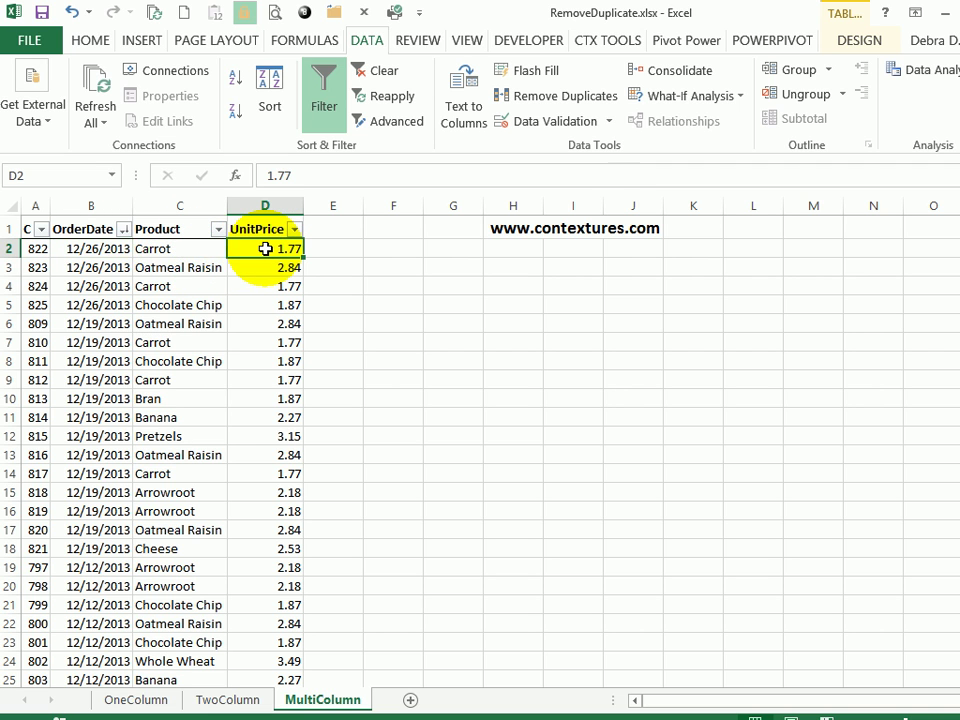
left_click(273, 287)
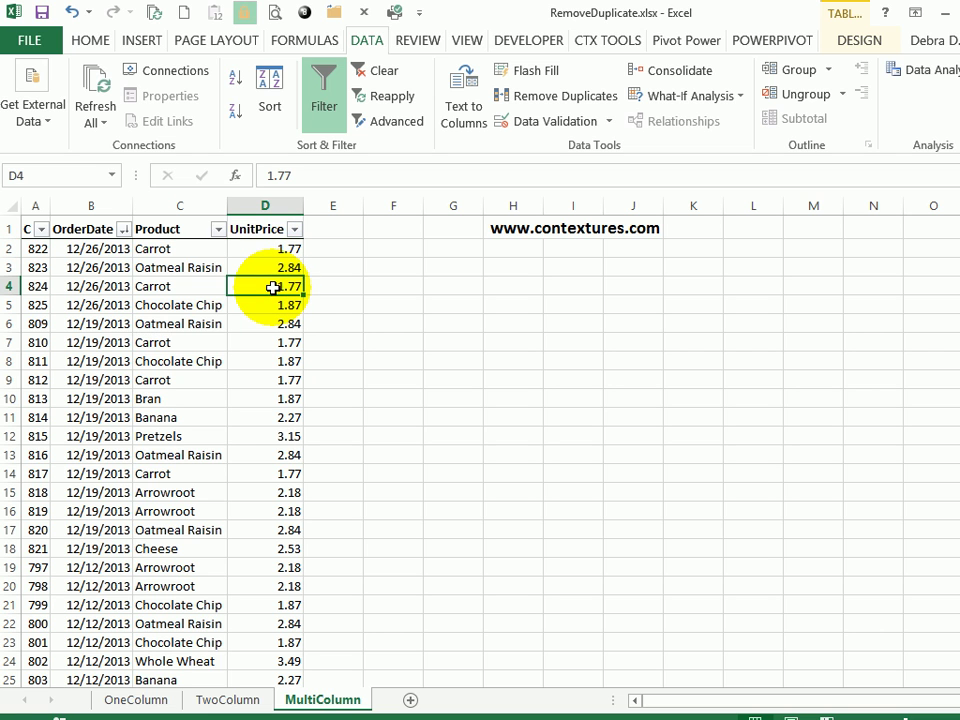
type("1")
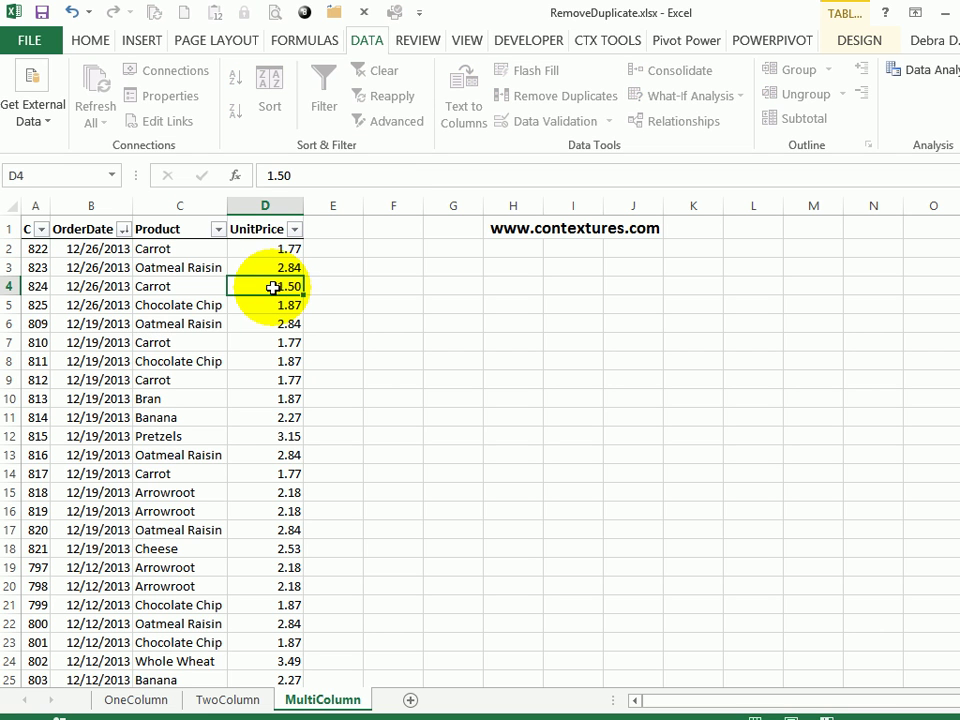
key("Return")
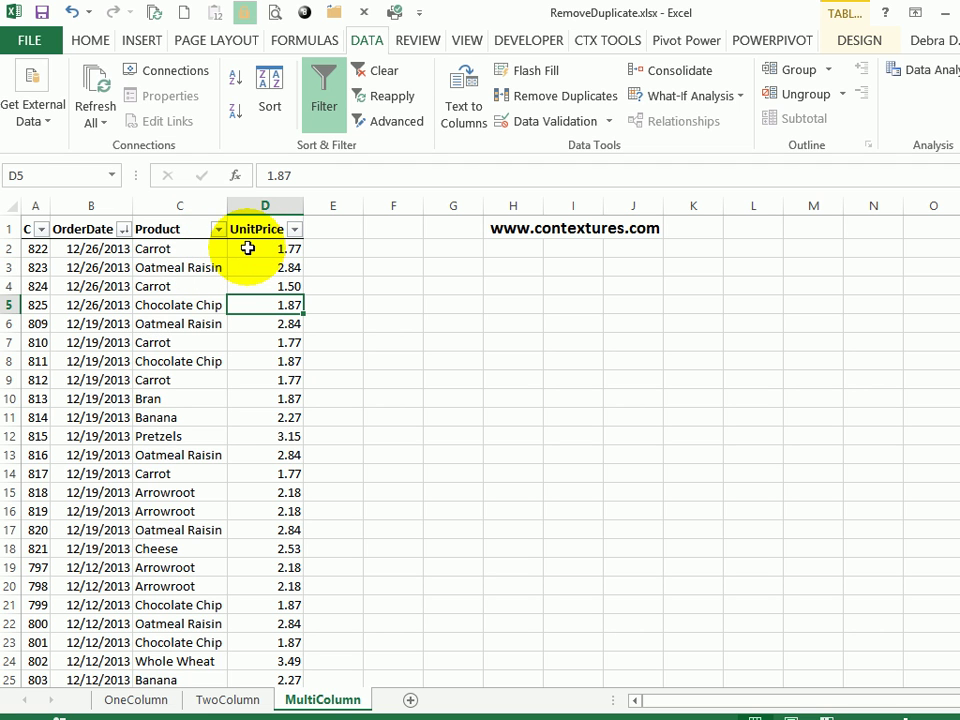
- Try removing duplicates from the MultiColumn table by Product only, excluding C, OrderDate and UnitPrice, and undo the removal
left_click(172, 249)
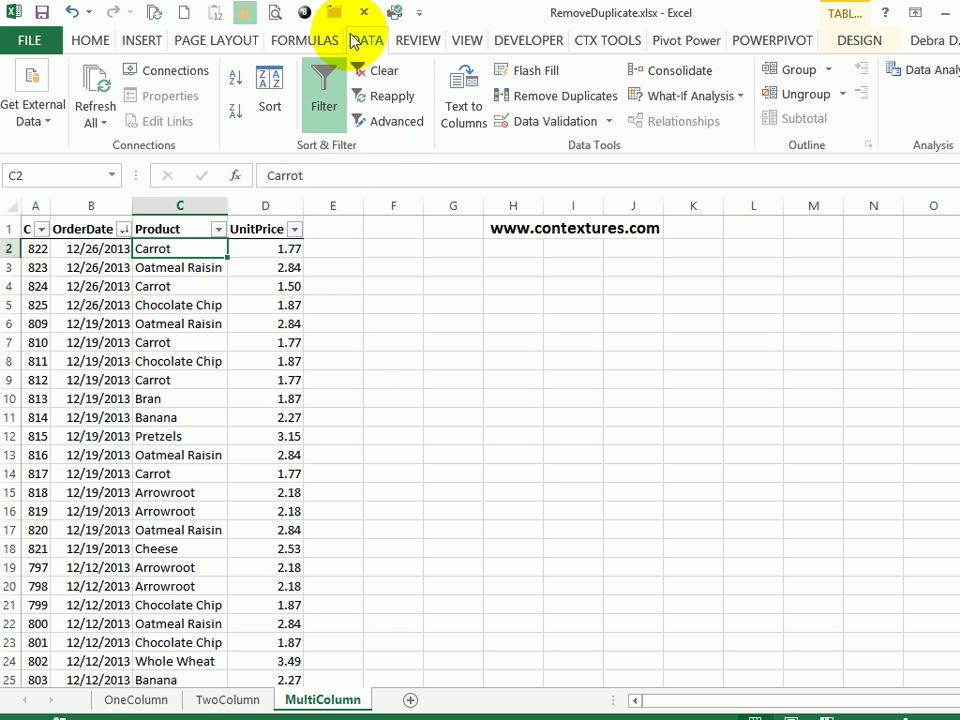
left_click(538, 96)
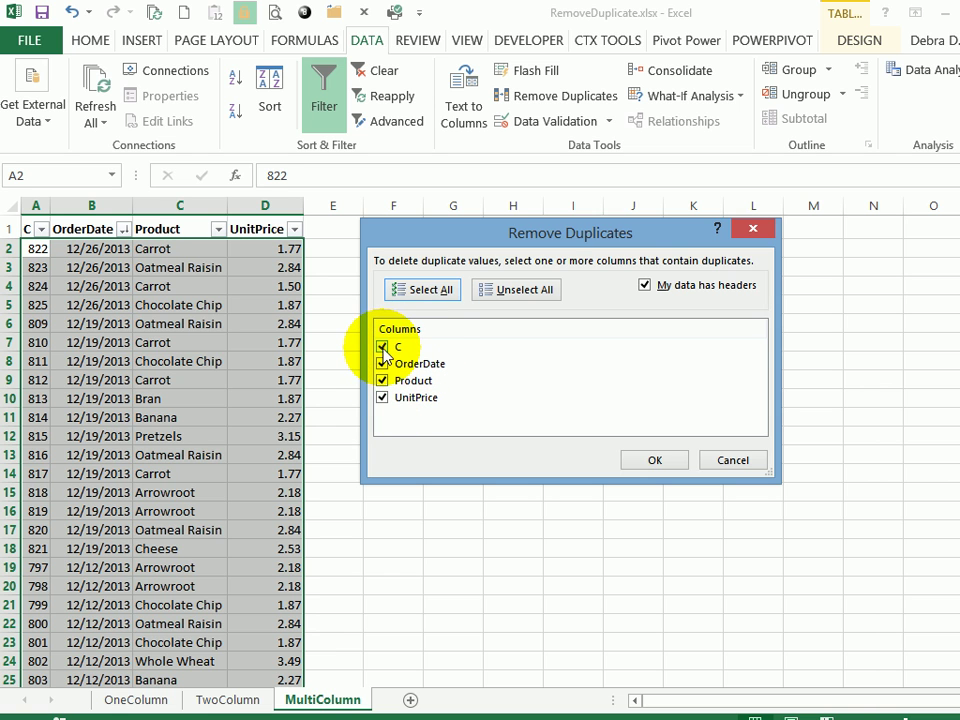
left_click(382, 347)
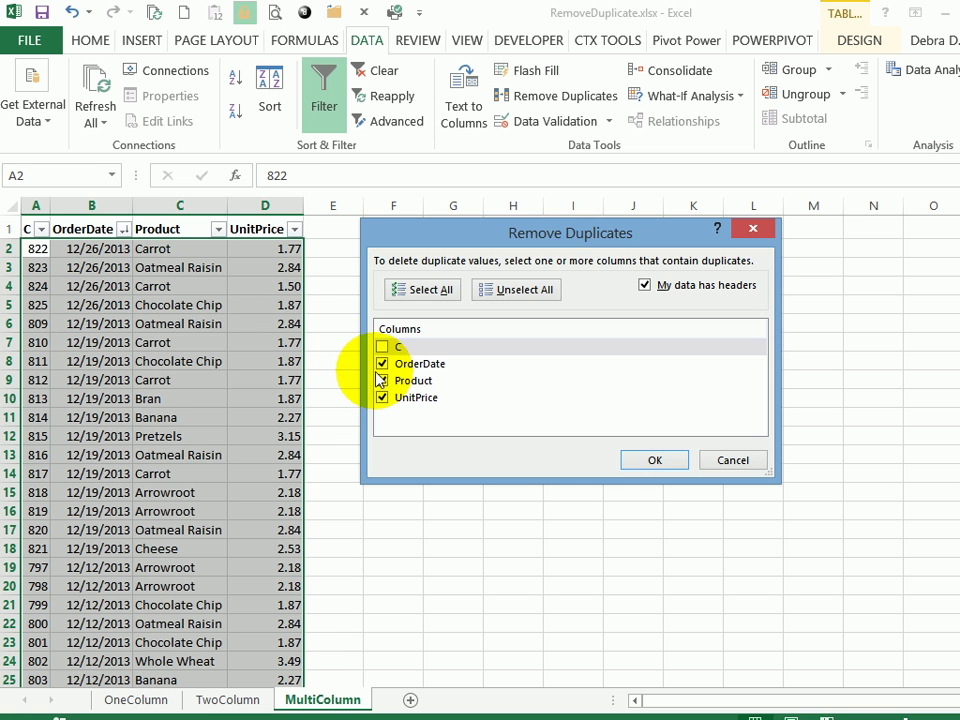
left_click(382, 364)
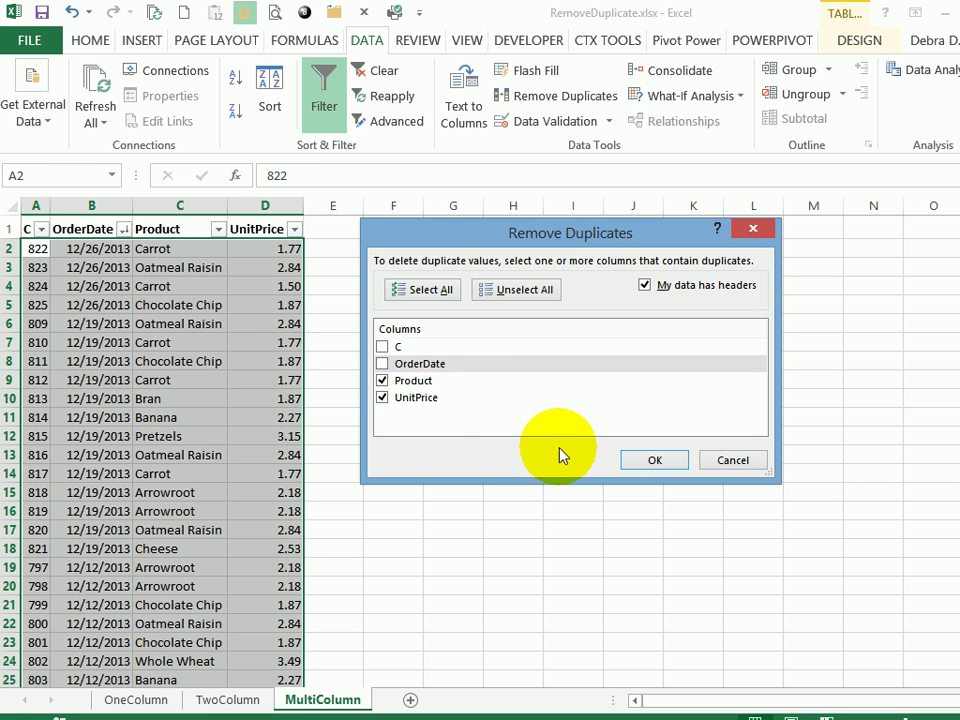
left_click(382, 398)
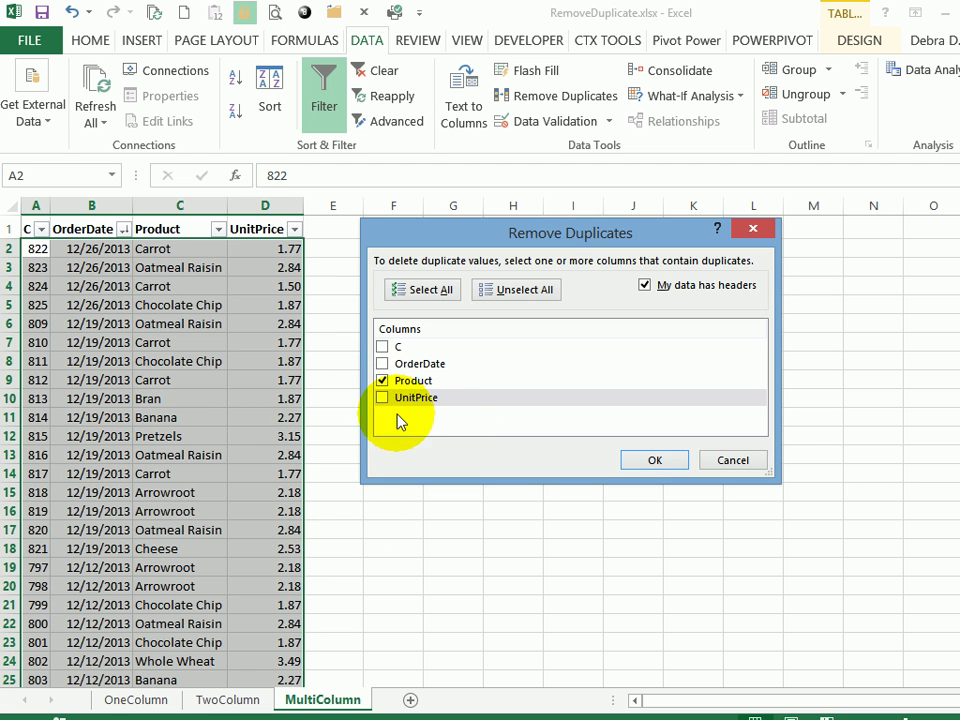
left_click(648, 462)
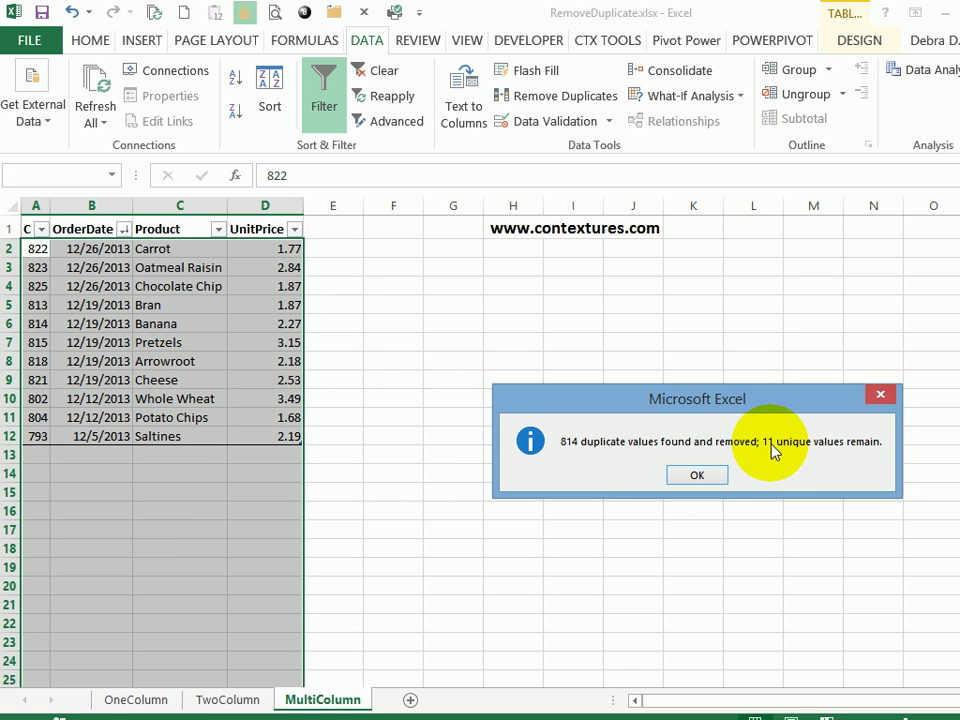
left_click(708, 477)
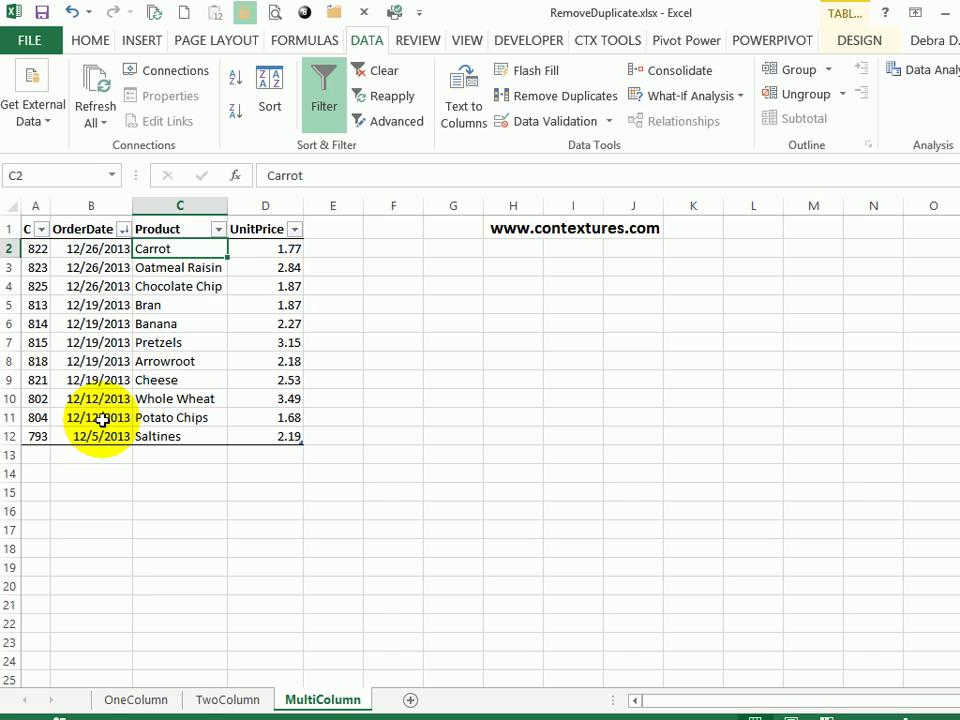
left_click(110, 248)
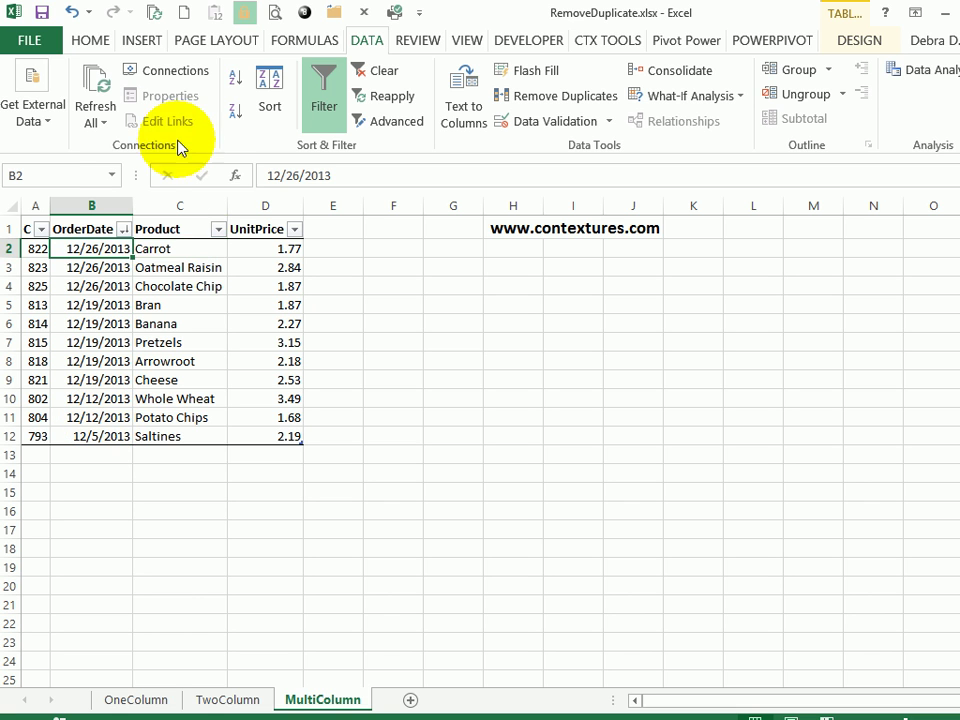
left_click(76, 13)
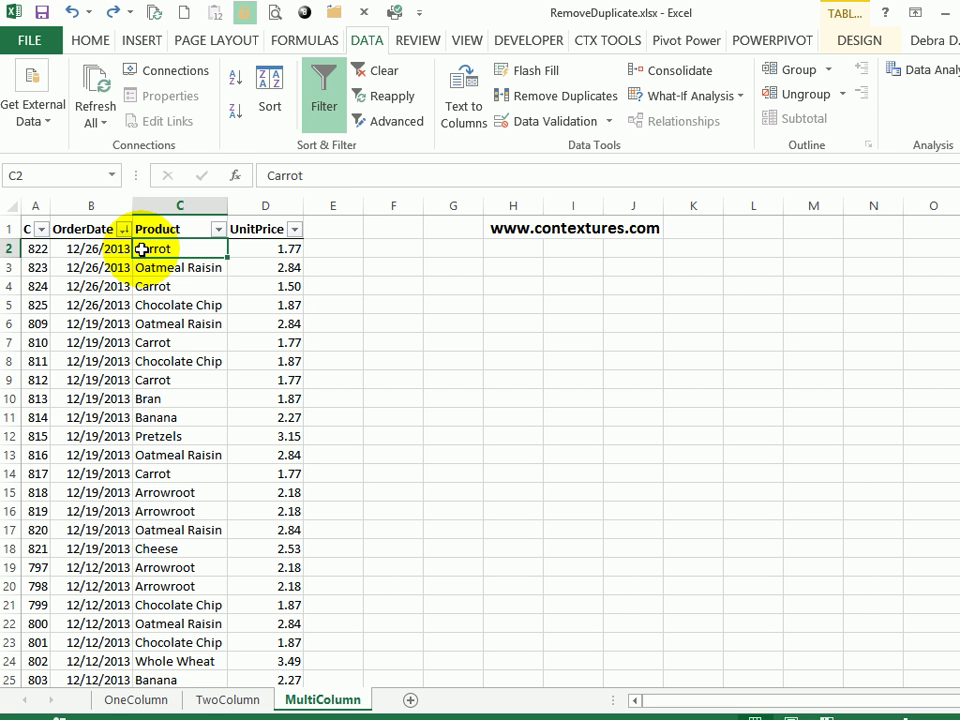
- Remove duplicate rows from the MultiColumn table by comparing Product and UnitPrice, excluding the C and OrderDate columns
left_click(531, 100)
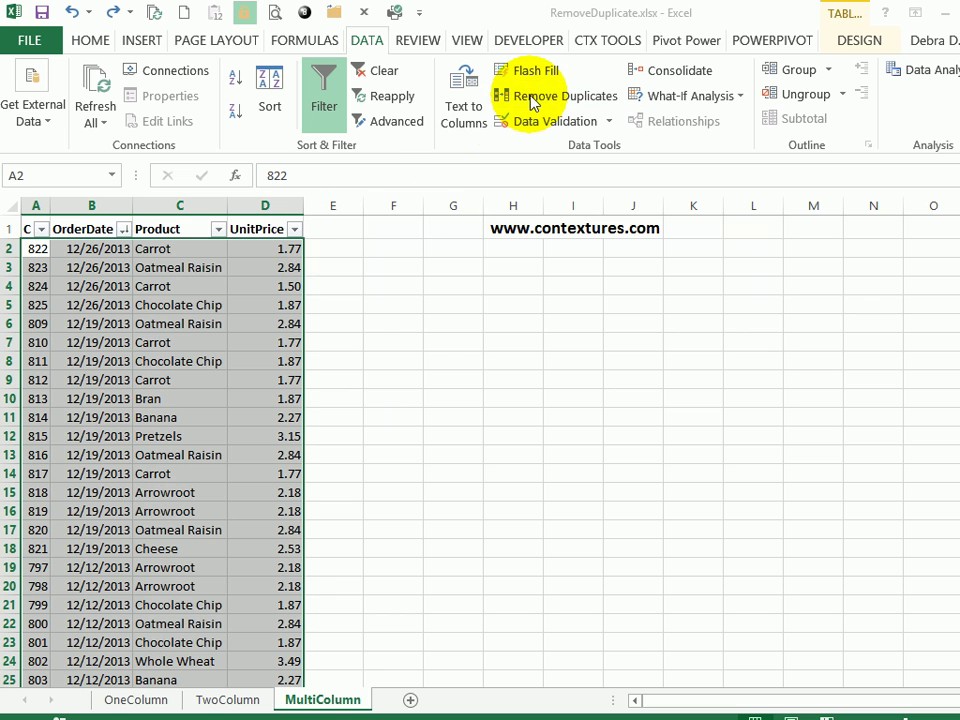
left_click(382, 346)
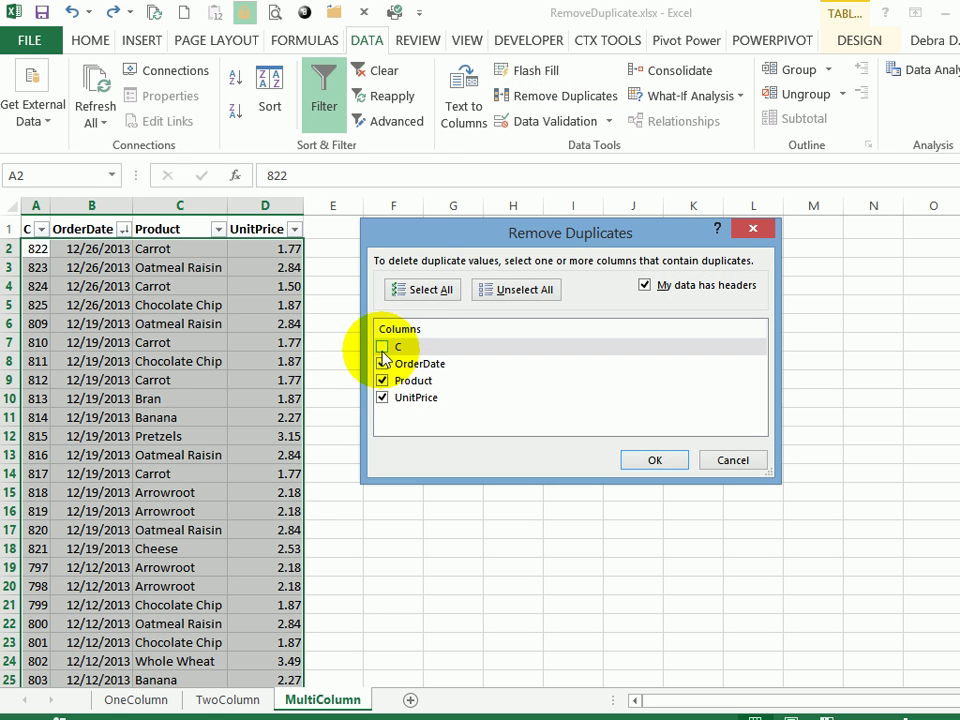
left_click(382, 364)
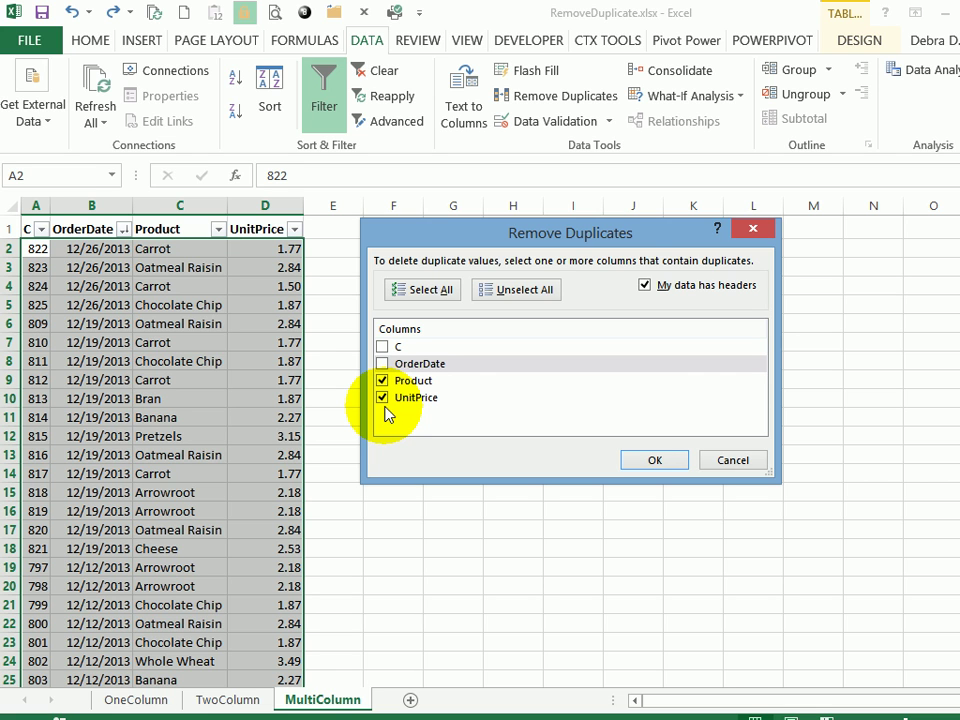
left_click(655, 462)
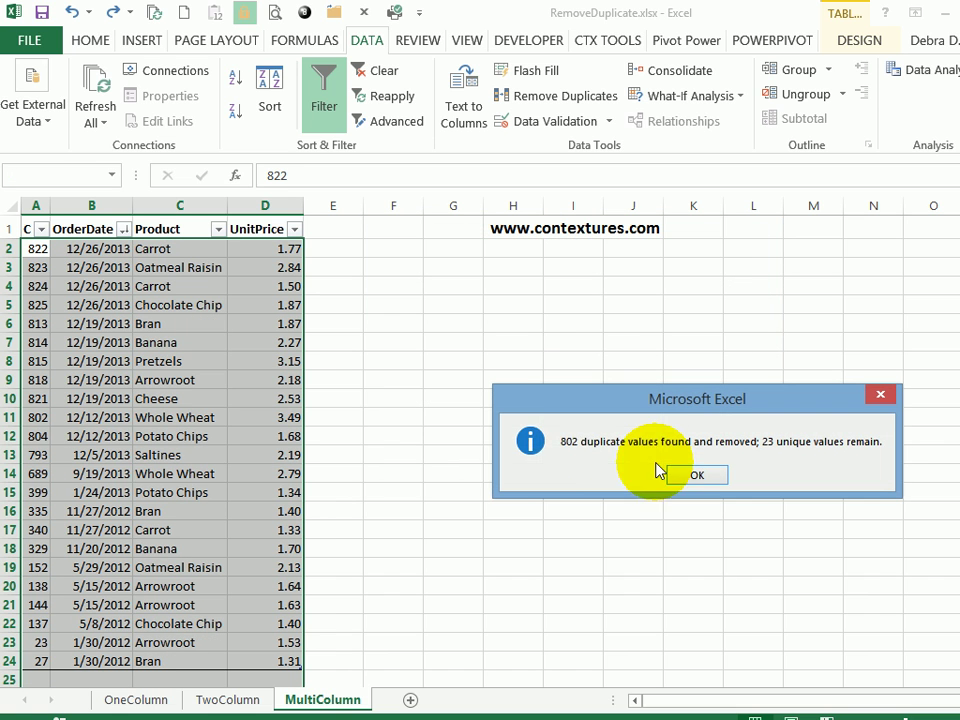
left_click(710, 478)
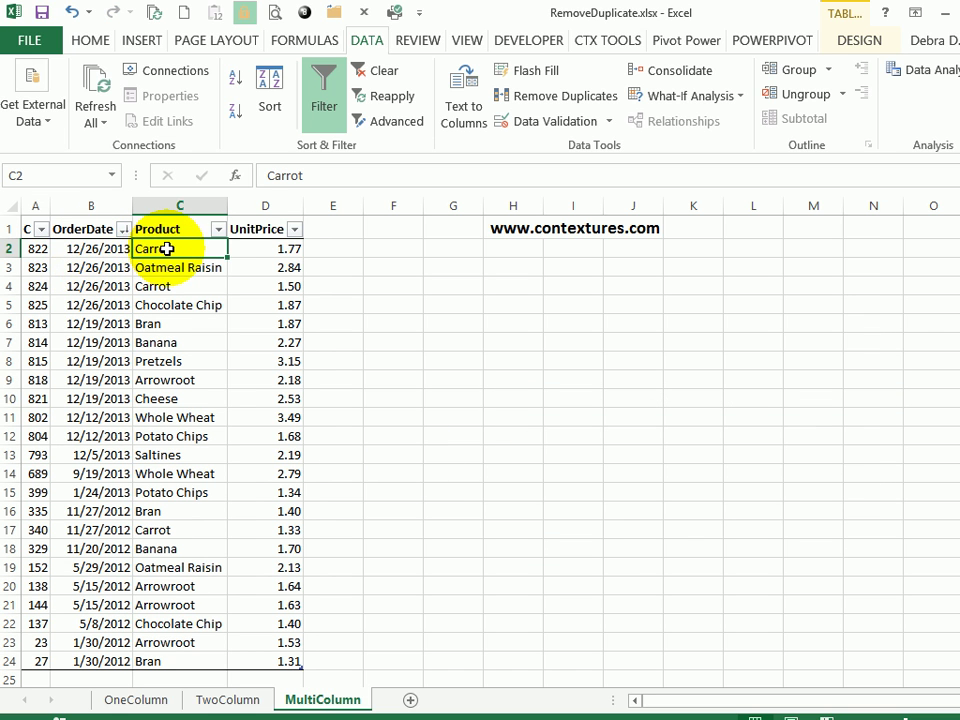
- Sort the remaining rows by Product from A to Z and review the Banana and Cheese entries
left_click(236, 86)
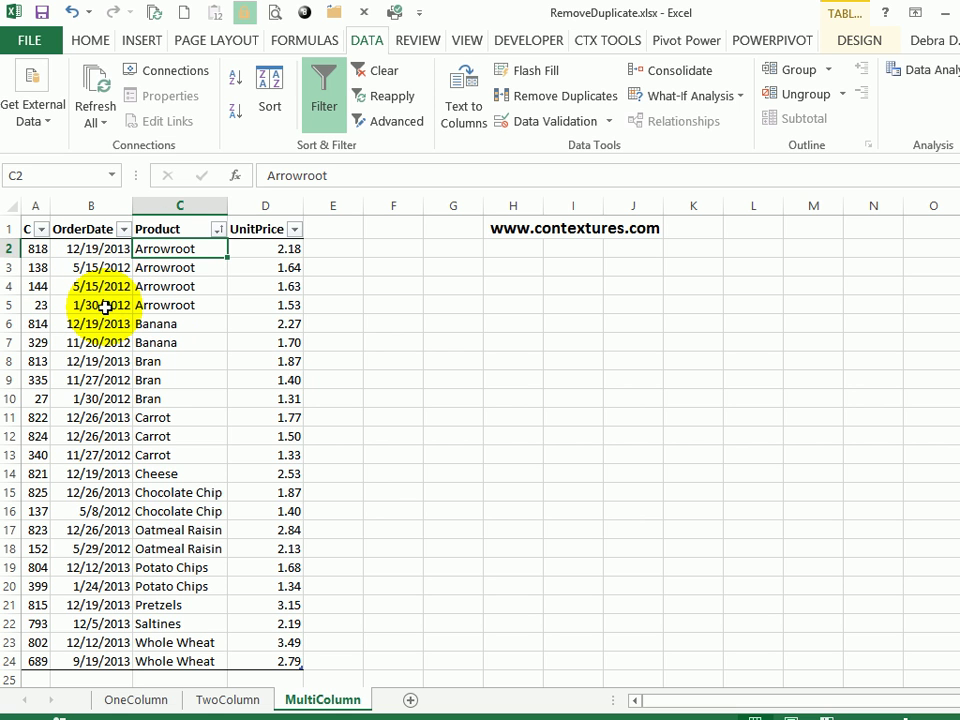
left_click(180, 322)
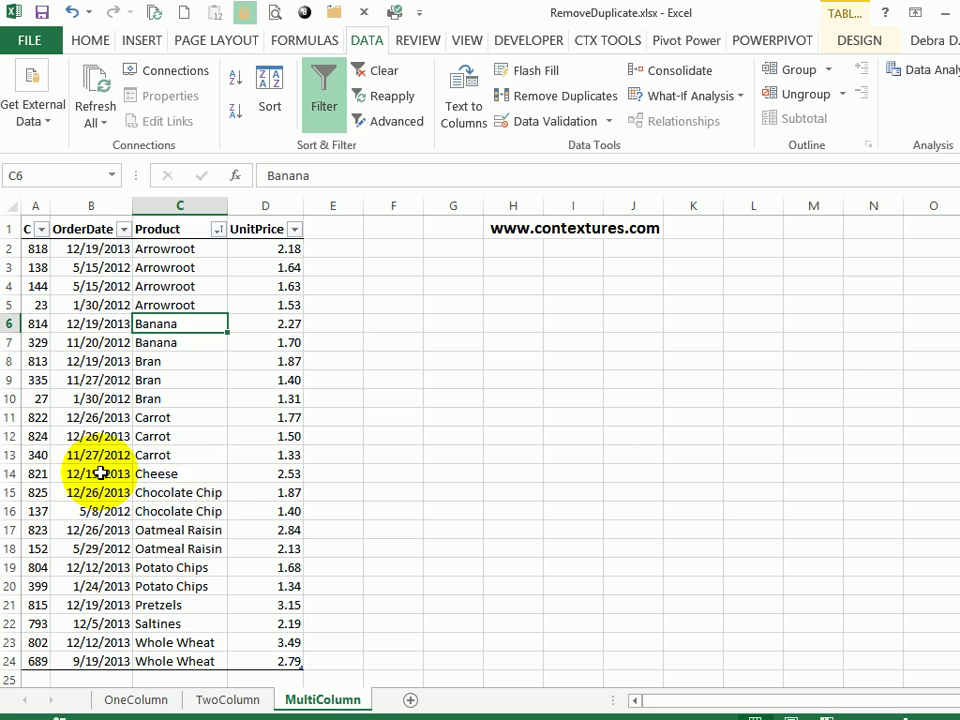
left_click(195, 472)
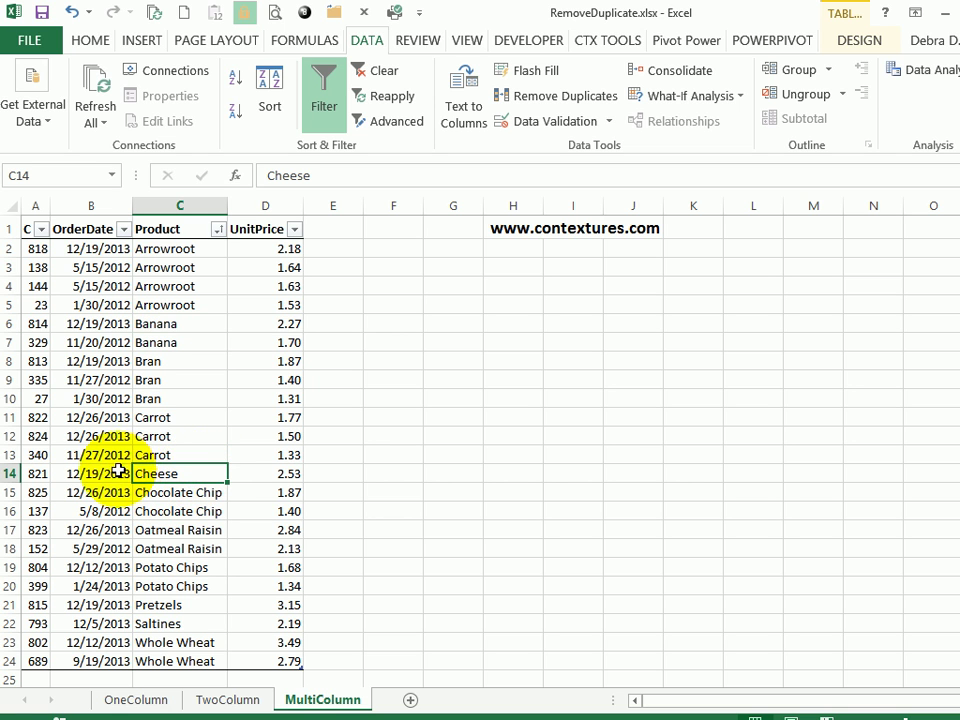